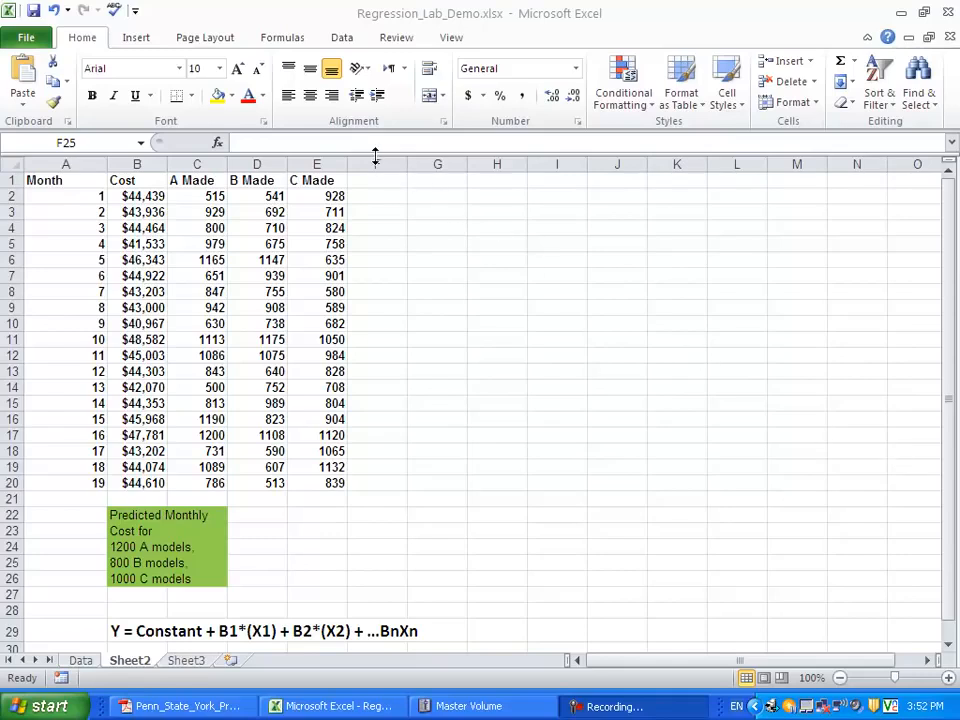
- Display the add-ins page of the program options
click(348, 36)
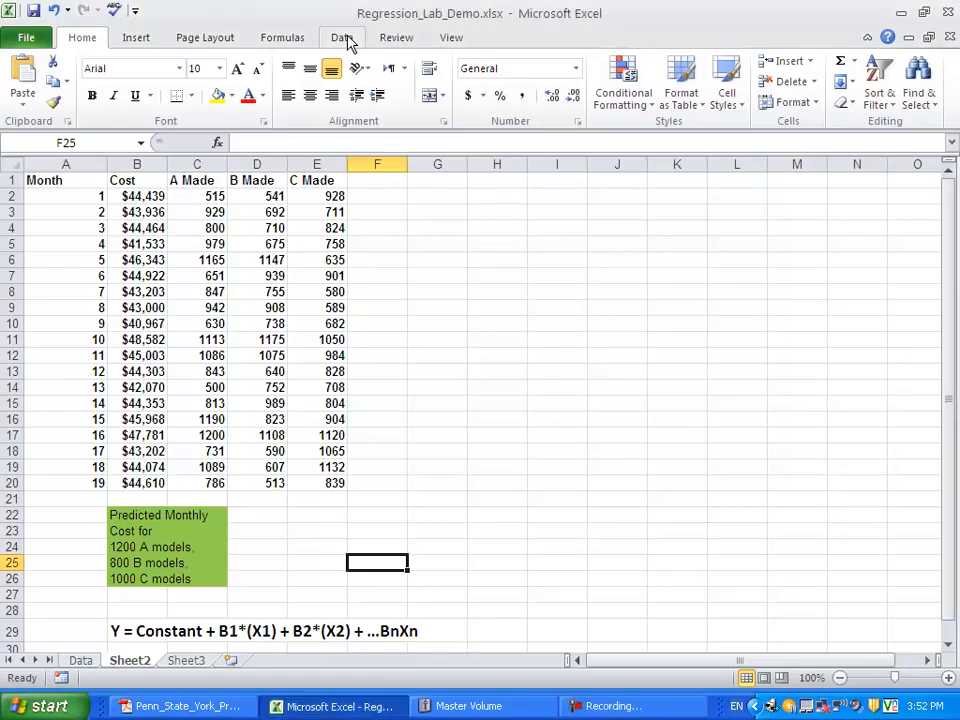
click(347, 38)
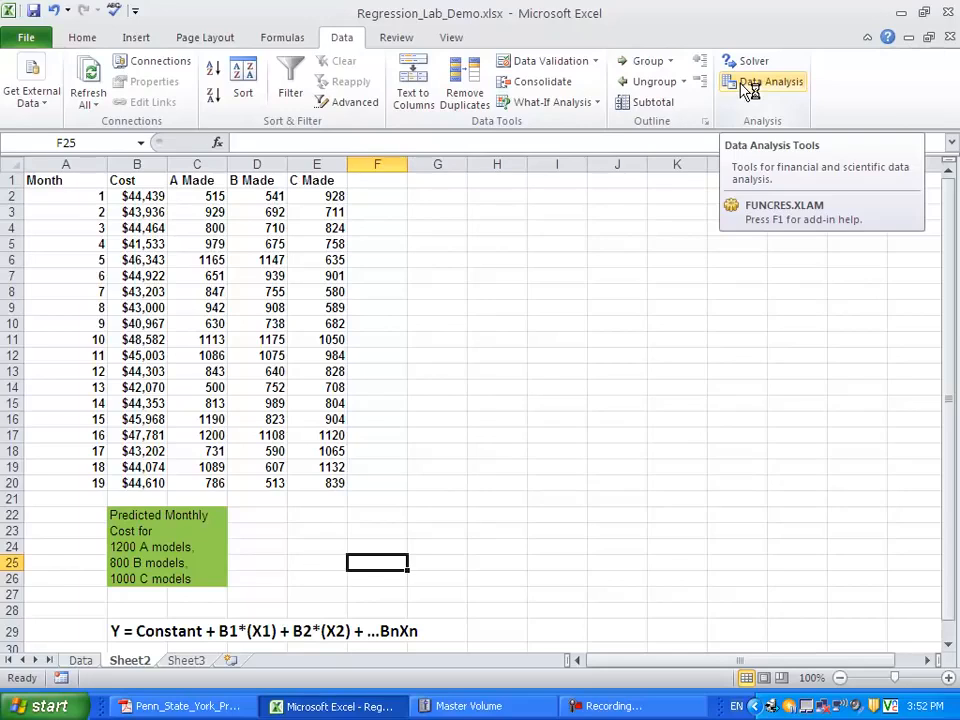
click(33, 39)
click(35, 41)
click(33, 40)
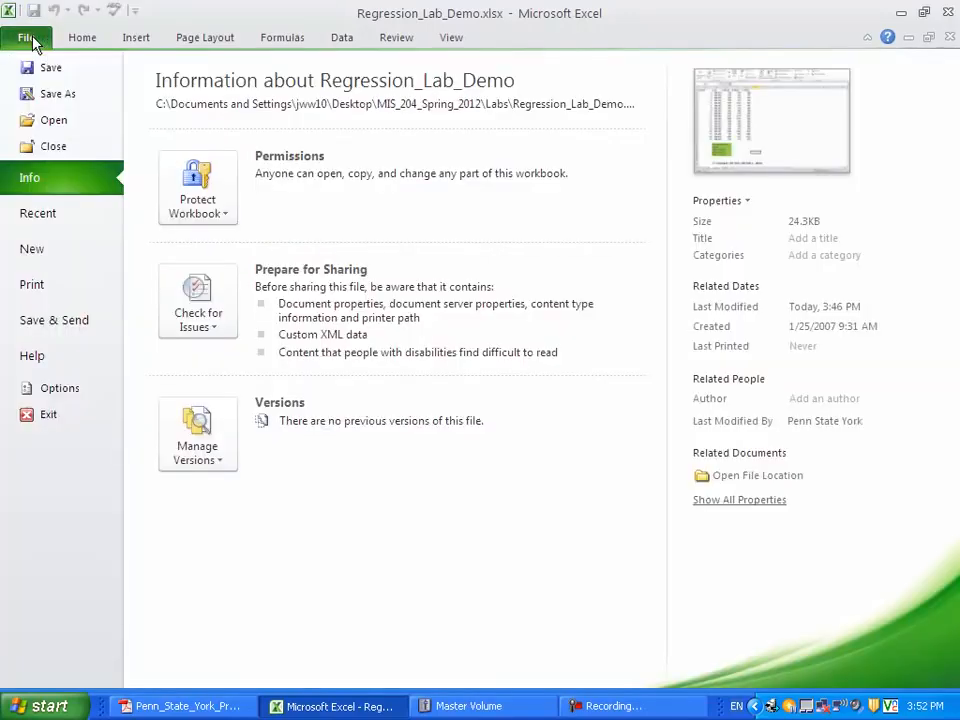
click(58, 389)
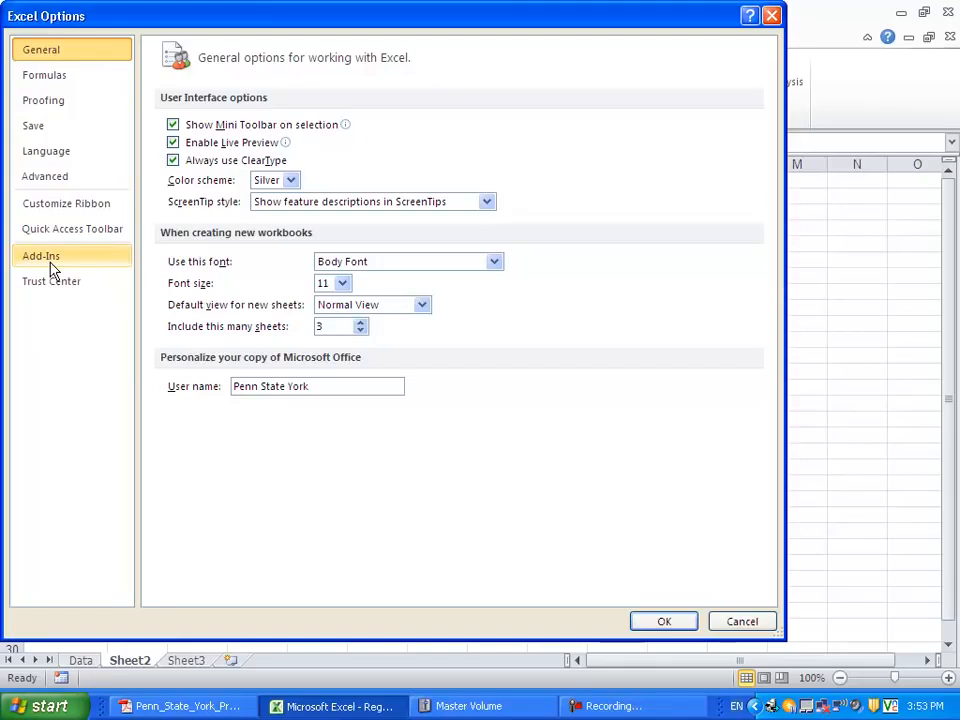
click(53, 268)
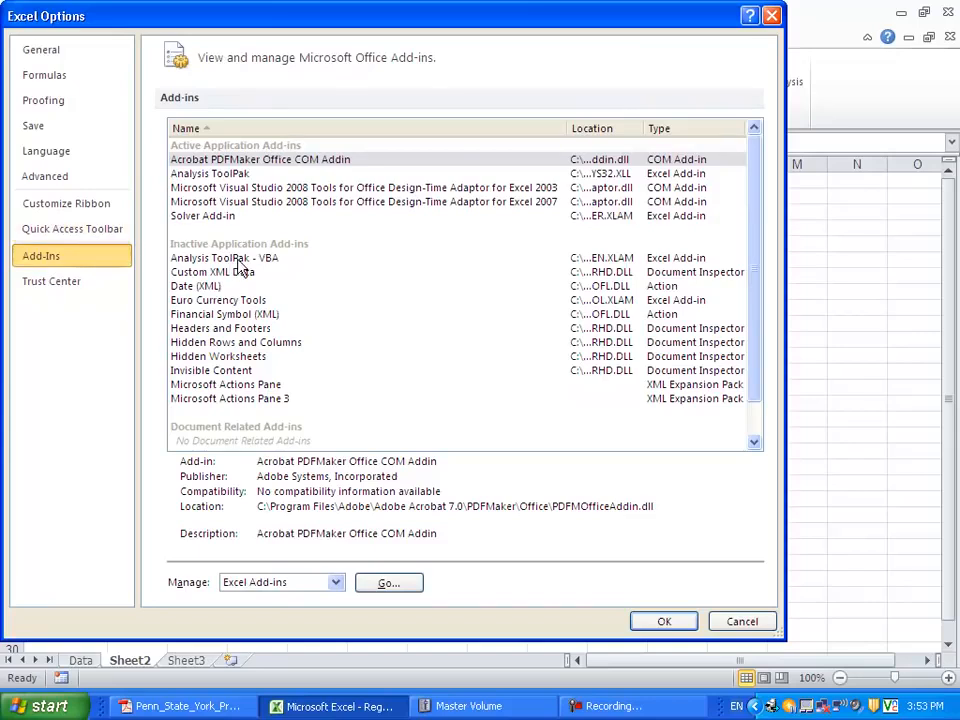
- Manage the Excel add-ins, leaving Analysis ToolPak enabled and disabling the Solver Add-in
click(236, 174)
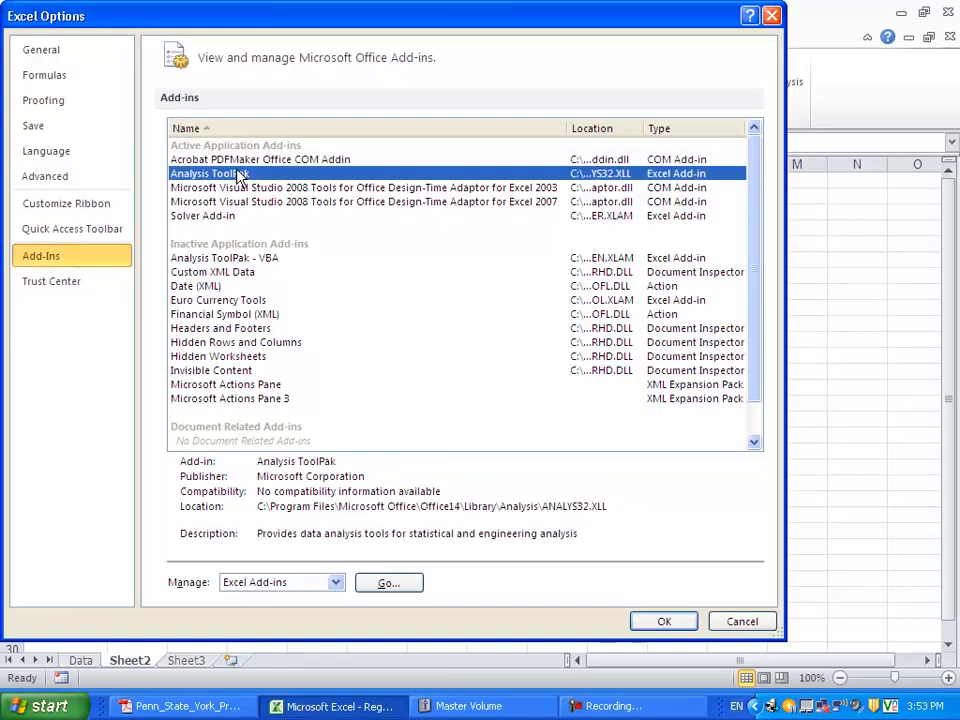
click(390, 584)
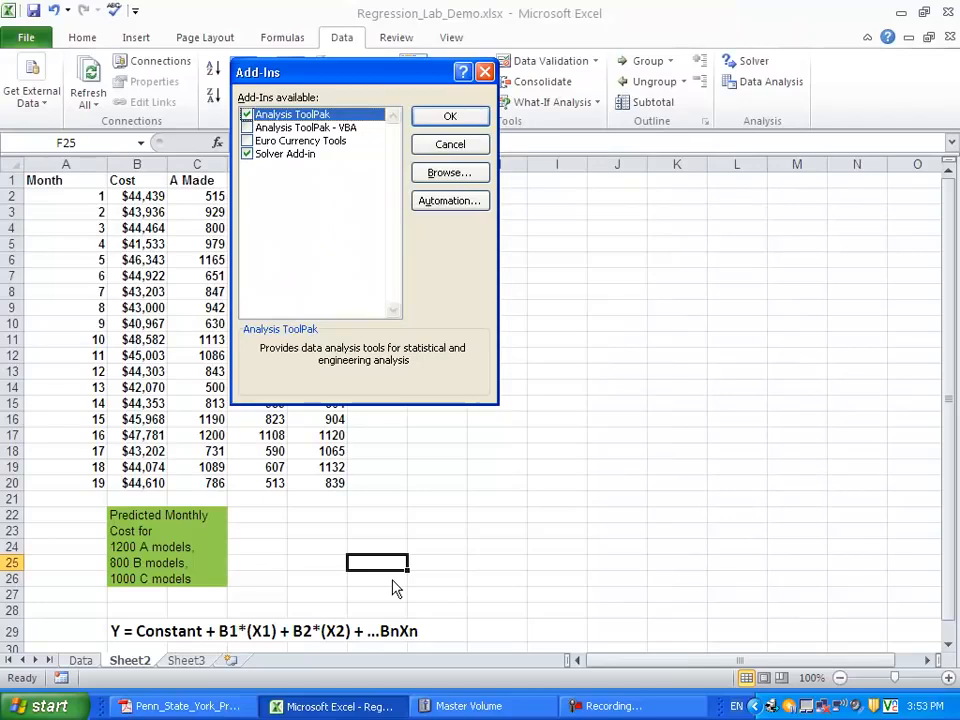
click(248, 156)
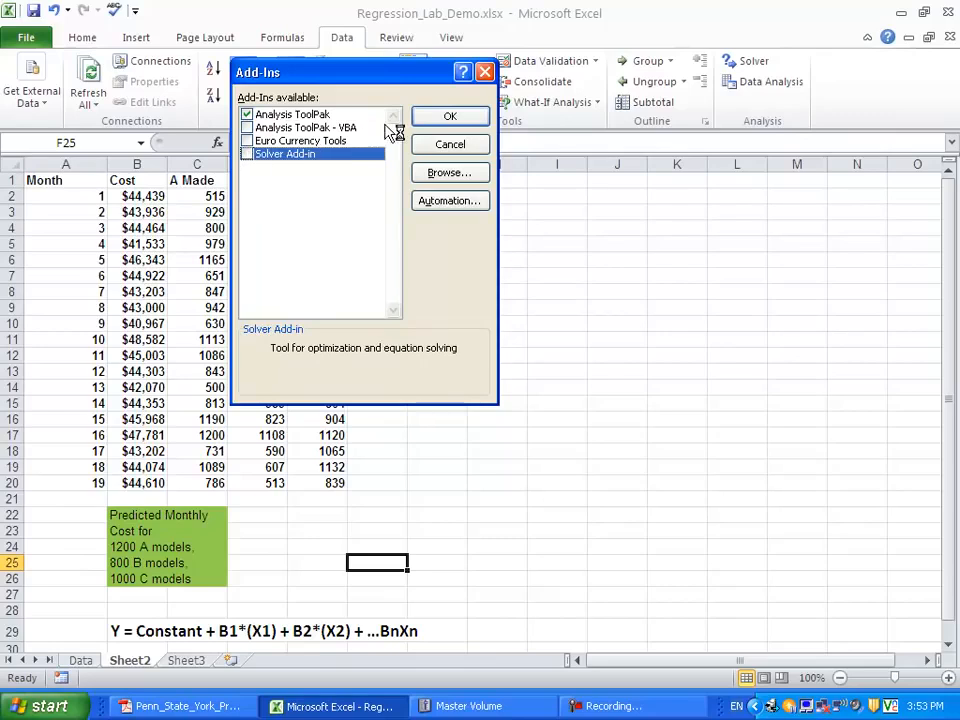
click(418, 117)
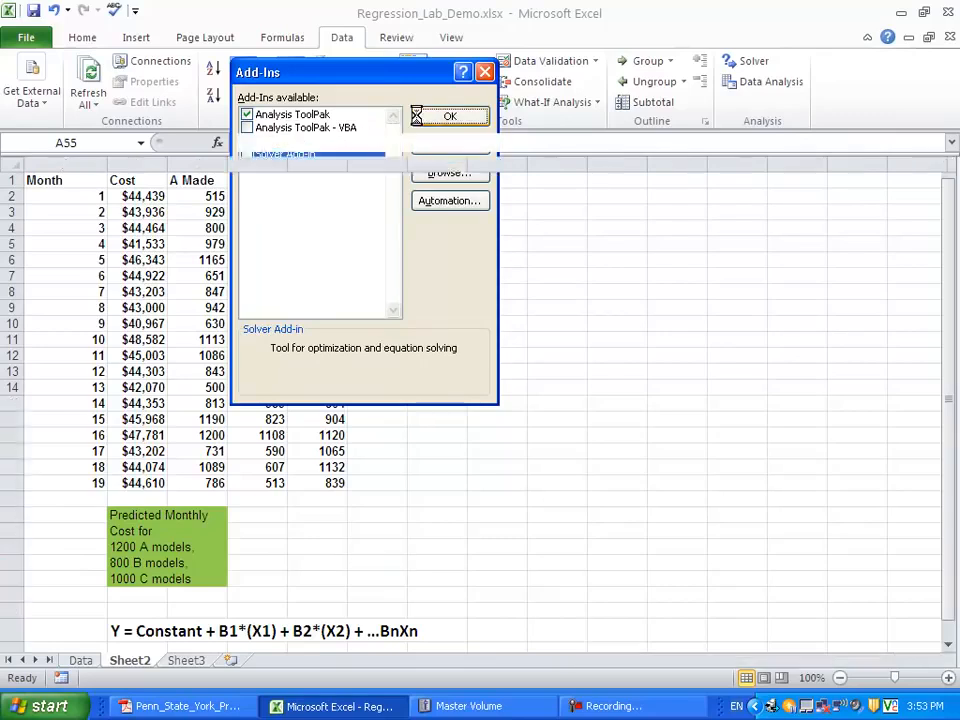
- Start a Regression from the data analysis tools and move its dialog clear of the data columns
click(778, 75)
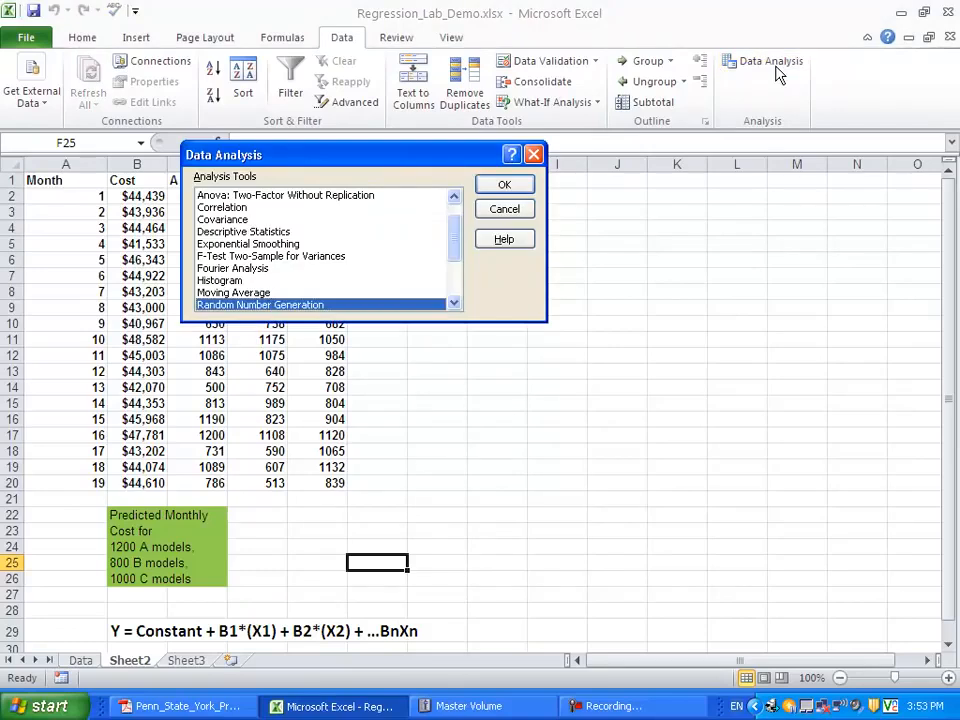
click(456, 276)
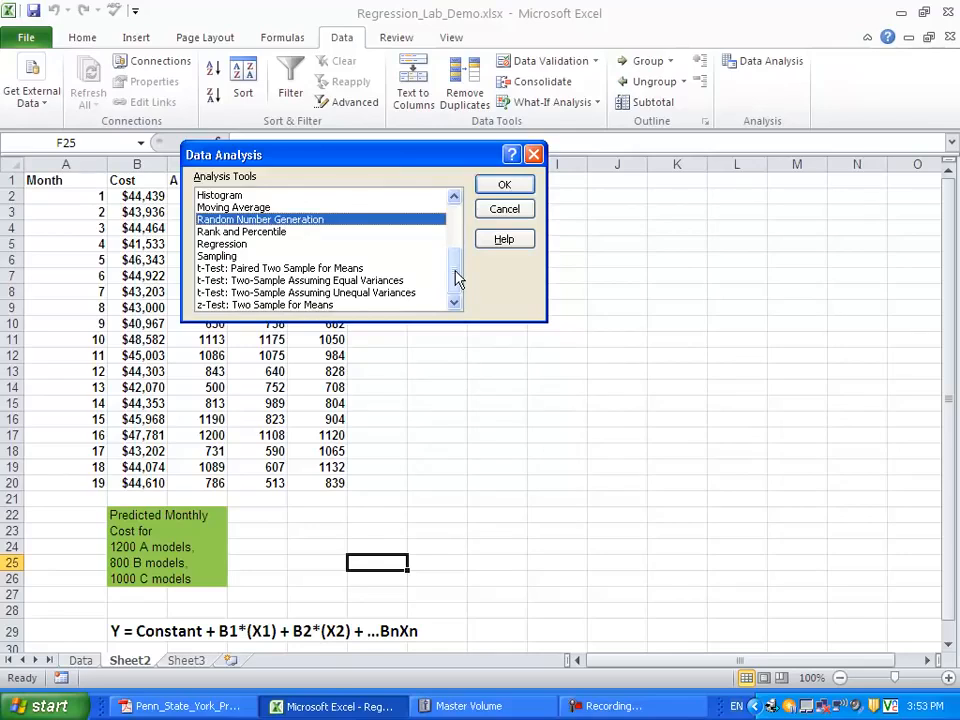
click(243, 257)
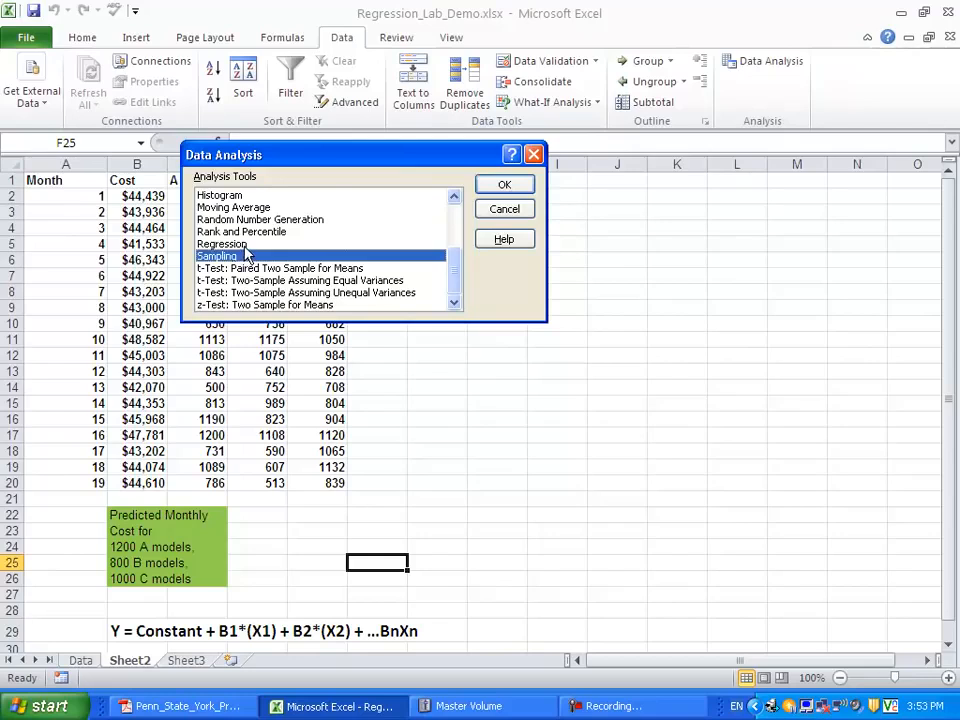
click(244, 246)
click(516, 185)
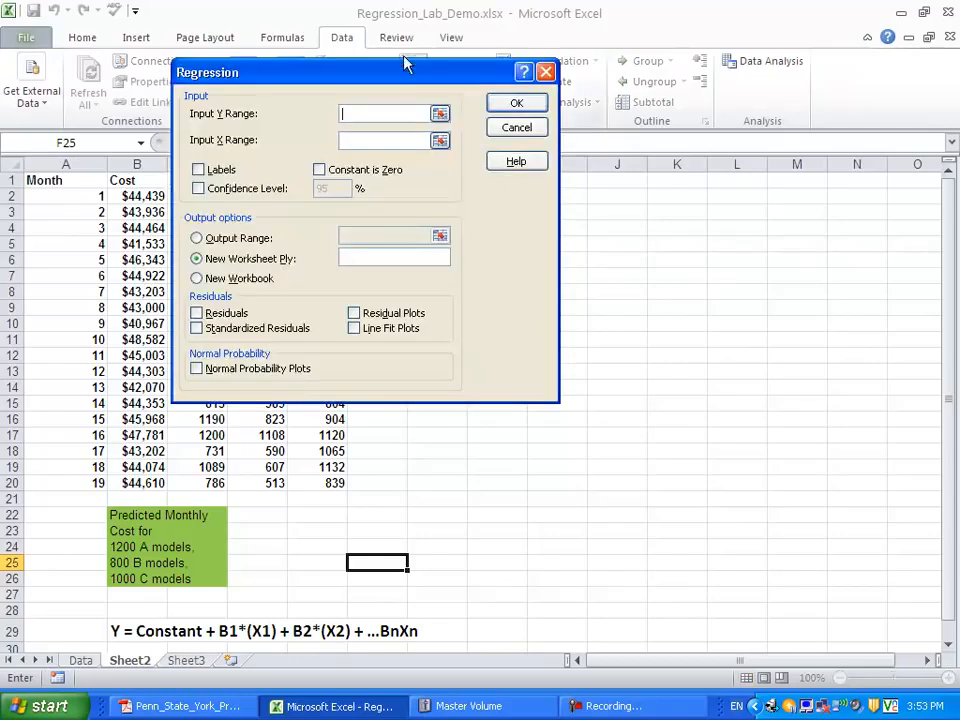
drag(403, 72, 676, 66)
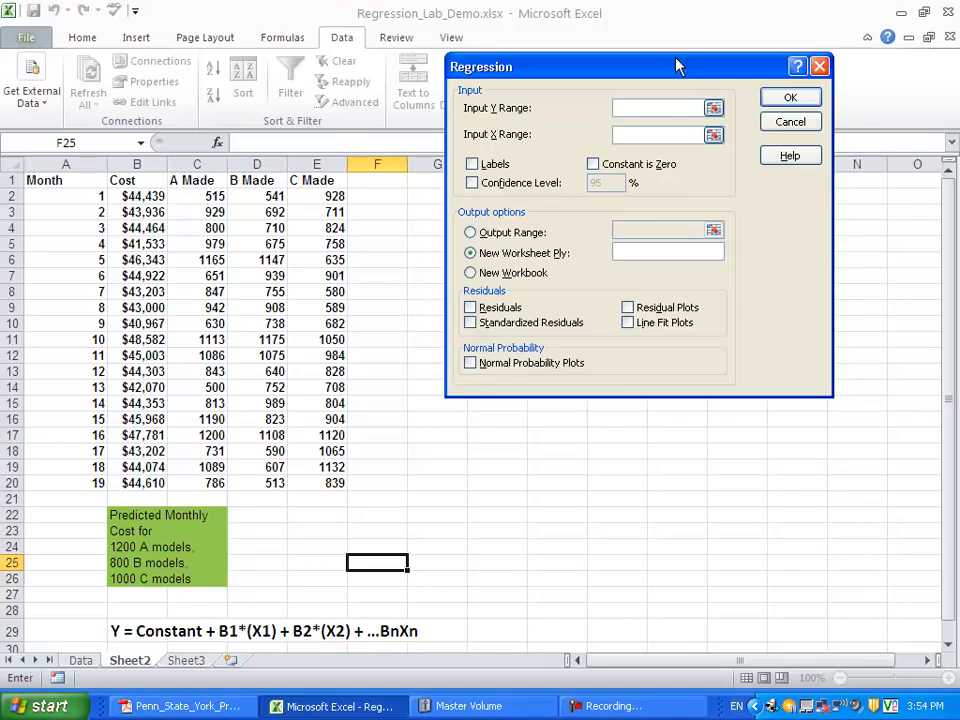
drag(686, 66, 714, 104)
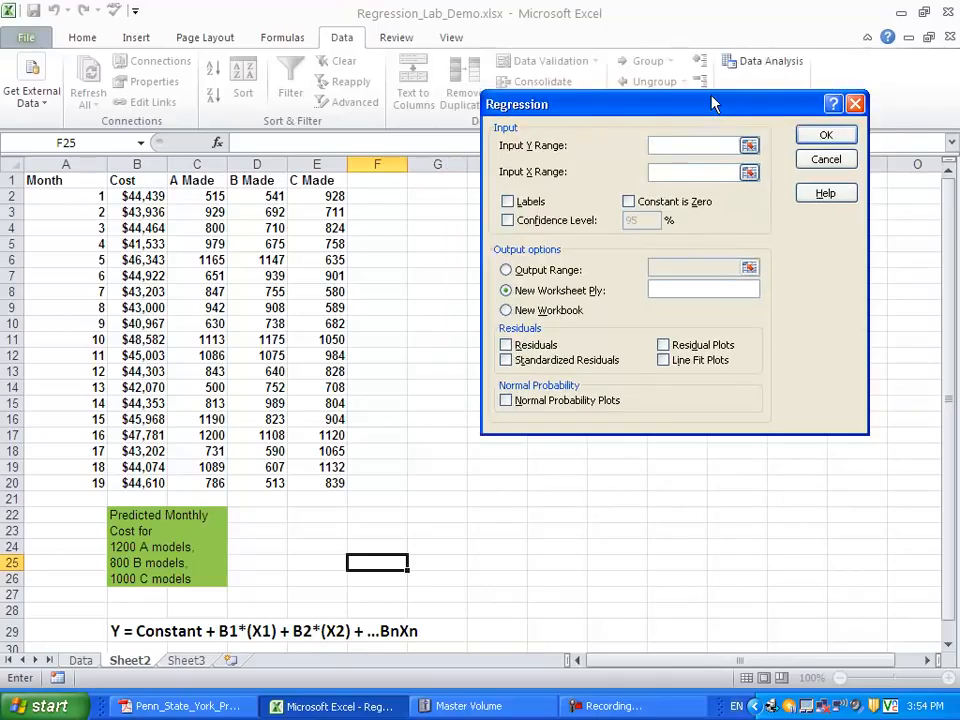
- Set the regression's Y input range to the Cost column, $B$1:$B$20, including its header
click(749, 145)
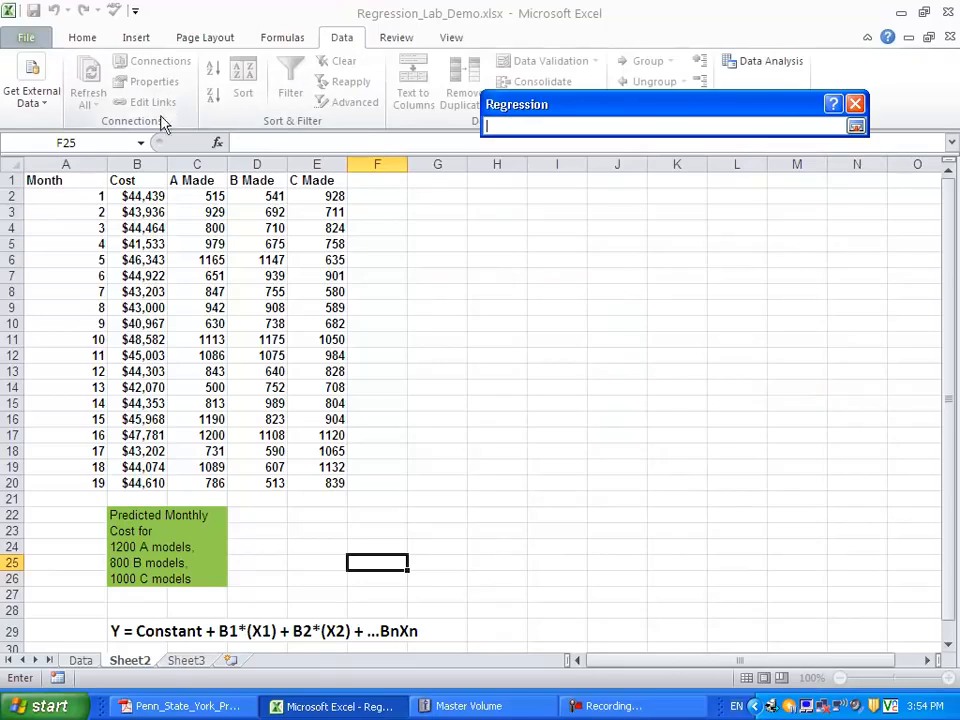
drag(142, 179, 163, 479)
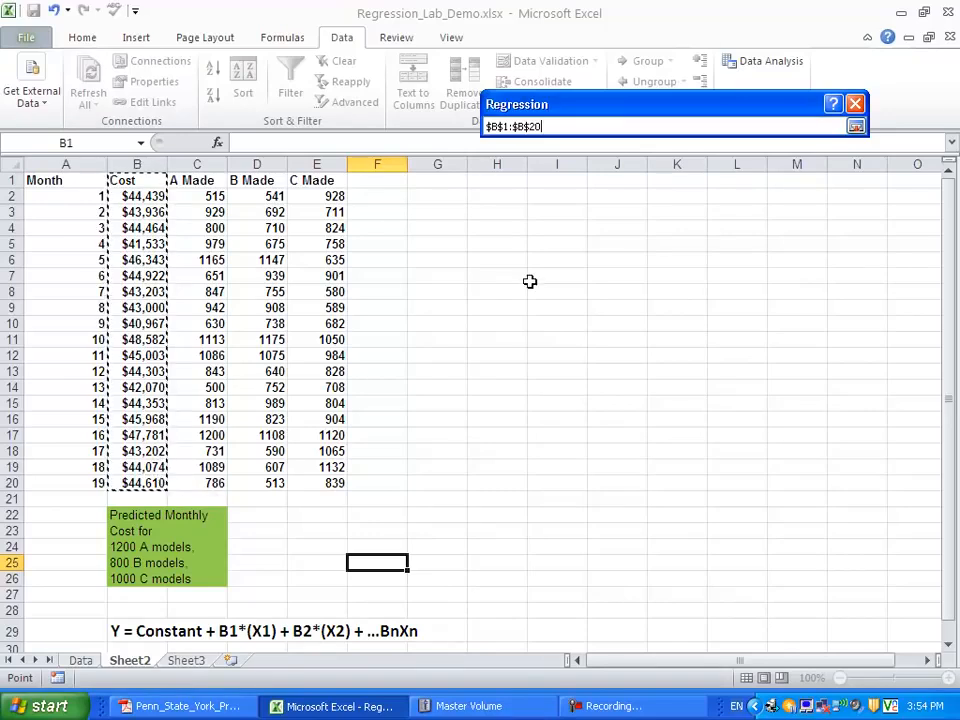
click(856, 127)
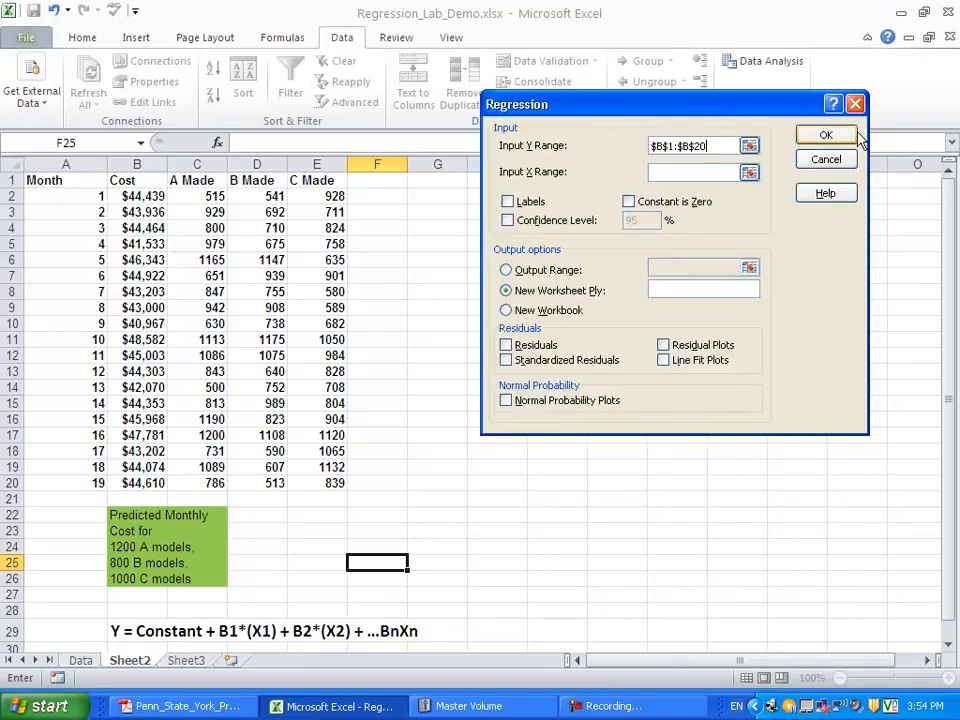
- Set the X input range to the A, B and C Made columns, $C$1:$E$20, and mark the ranges as having labels
click(749, 173)
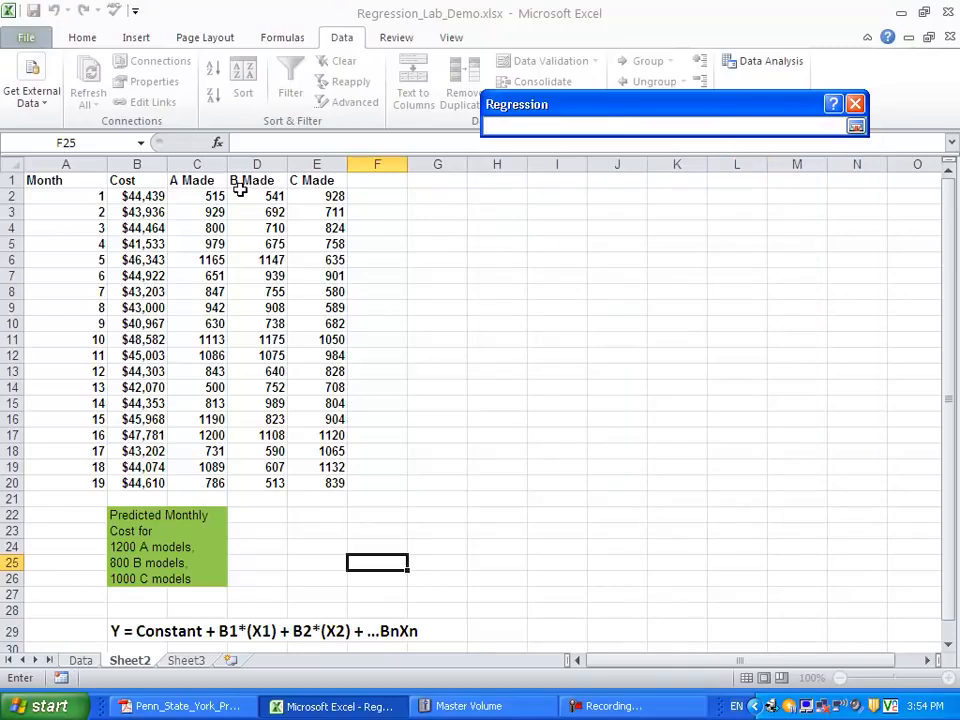
drag(200, 180, 341, 484)
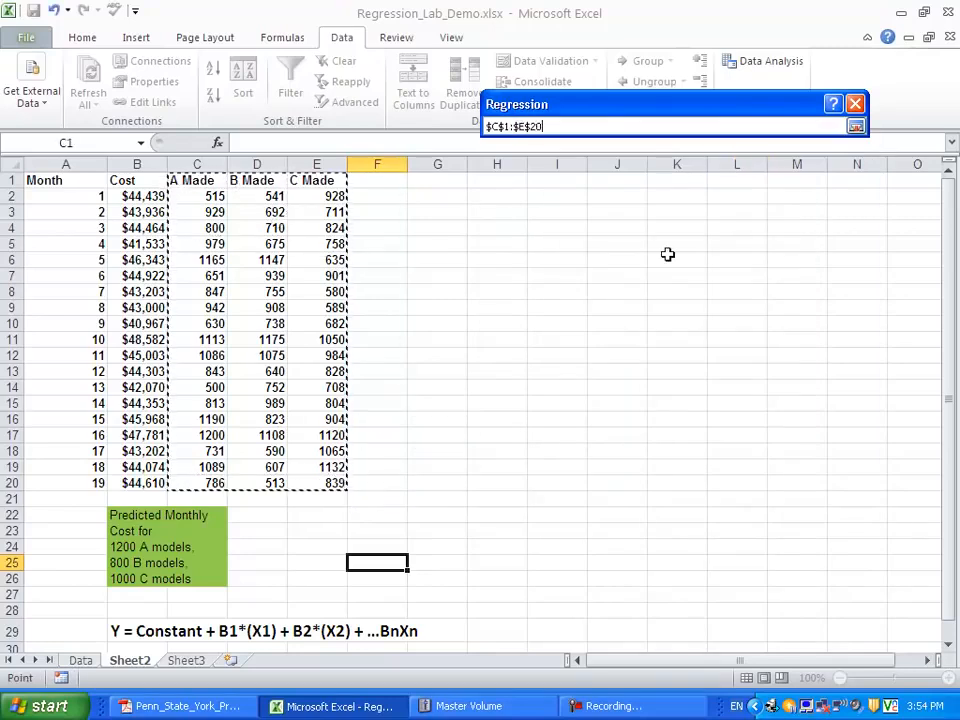
click(855, 126)
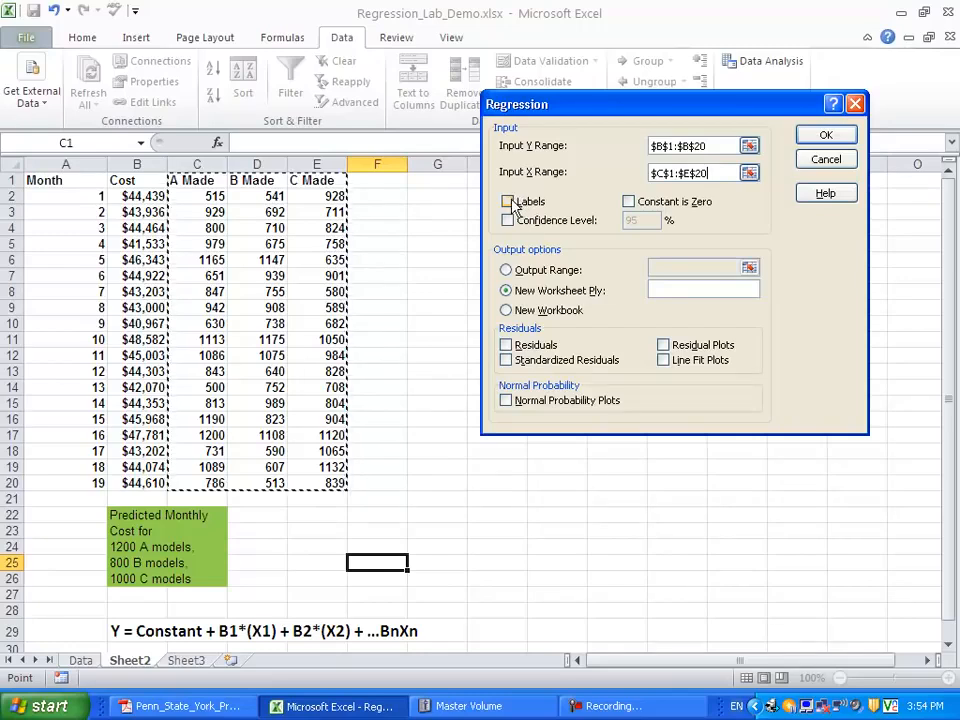
click(510, 203)
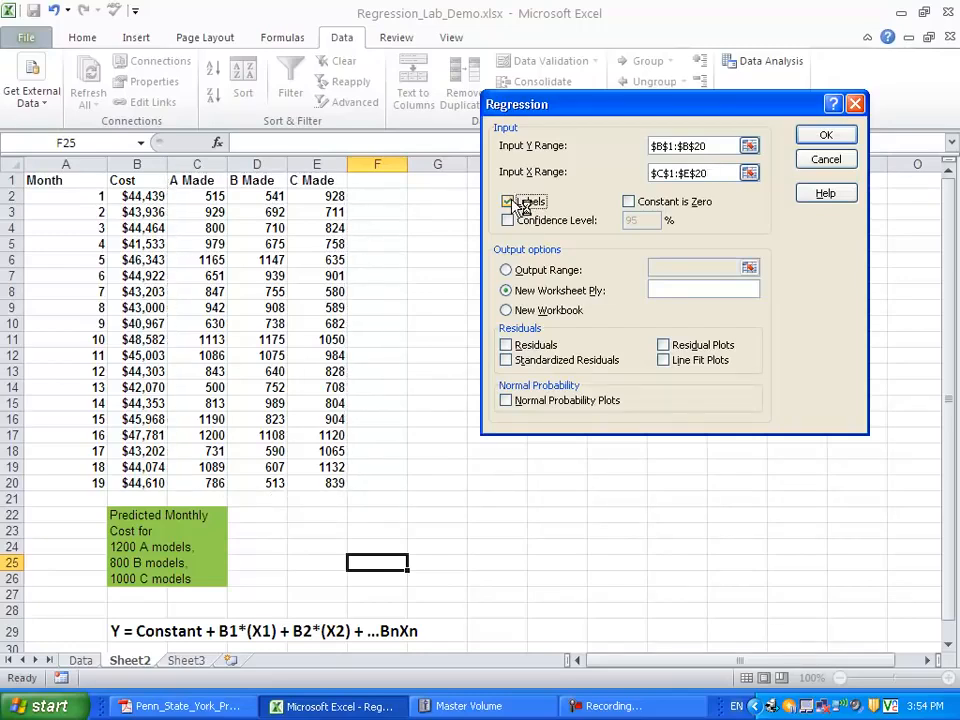
- Send the regression output to cell $H$2 on the current sheet and run the analysis
click(506, 270)
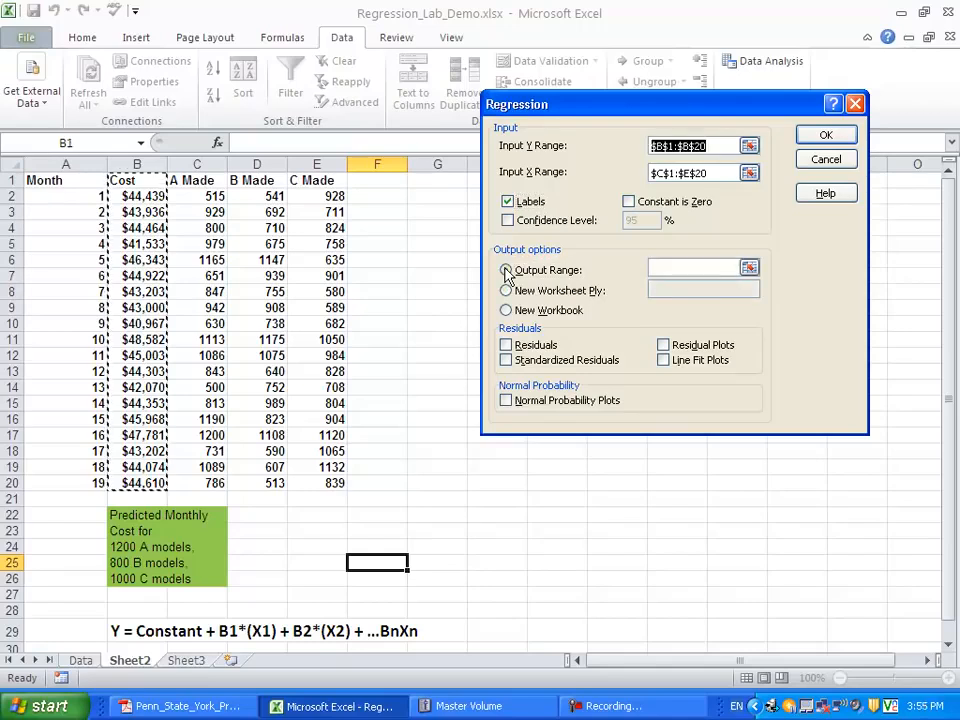
click(749, 267)
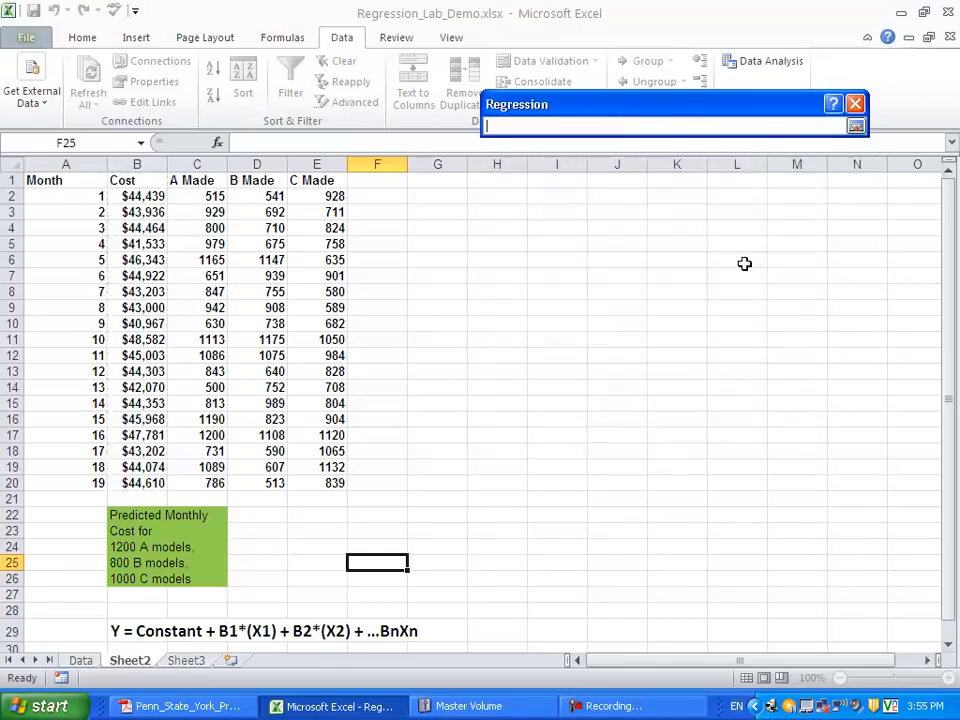
click(460, 194)
click(472, 195)
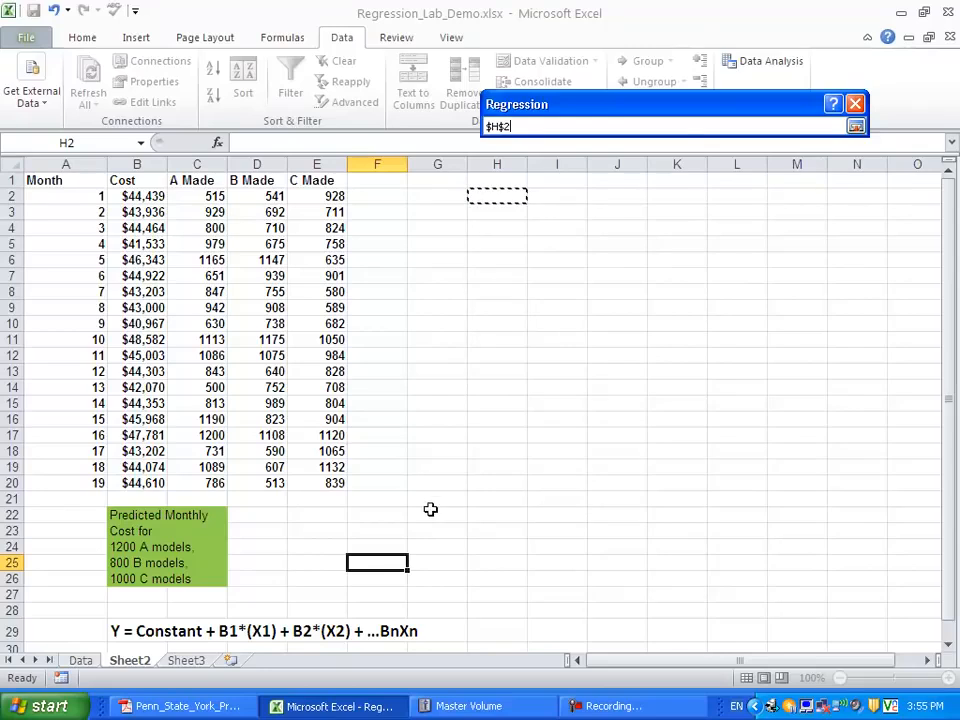
click(856, 126)
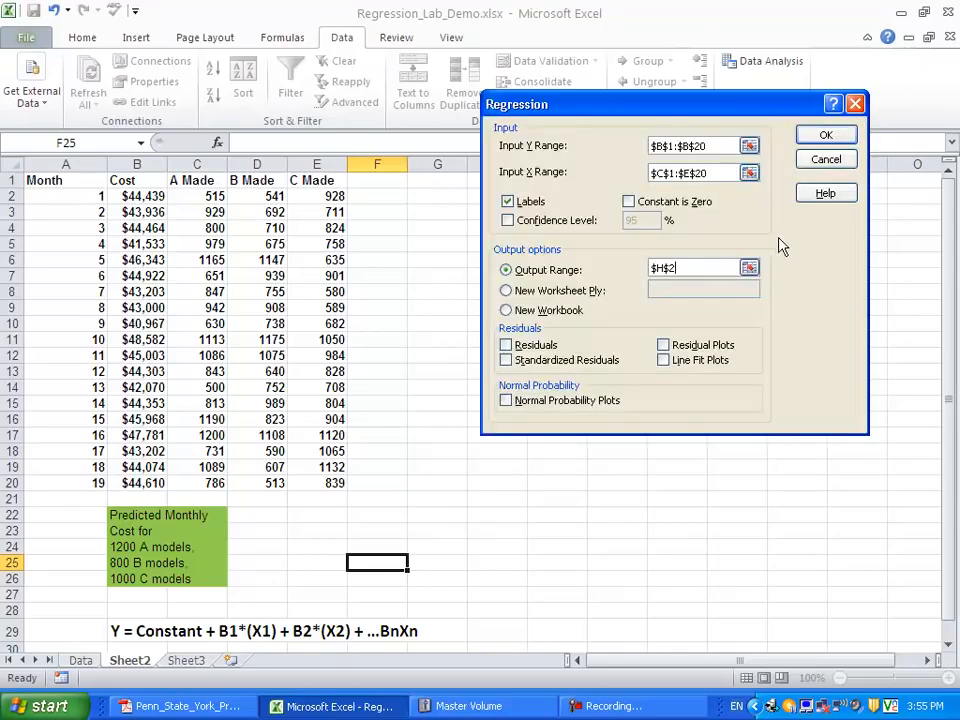
click(827, 136)
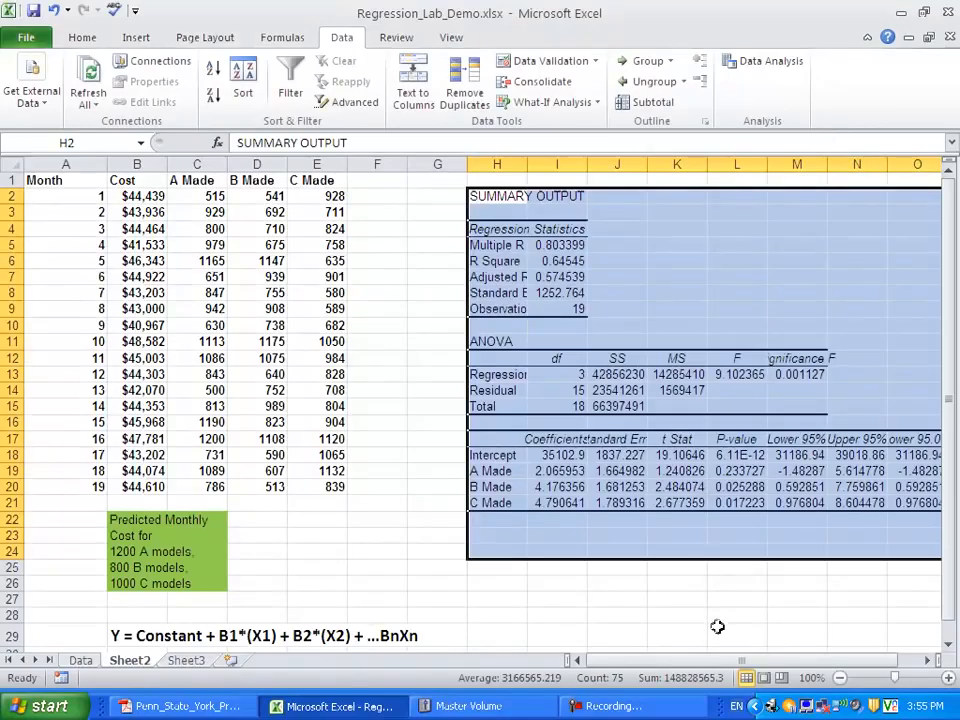
- Start a second Regression and set its X input range to only the B and C Made columns, $D$1:$E$20
drag(716, 662, 709, 645)
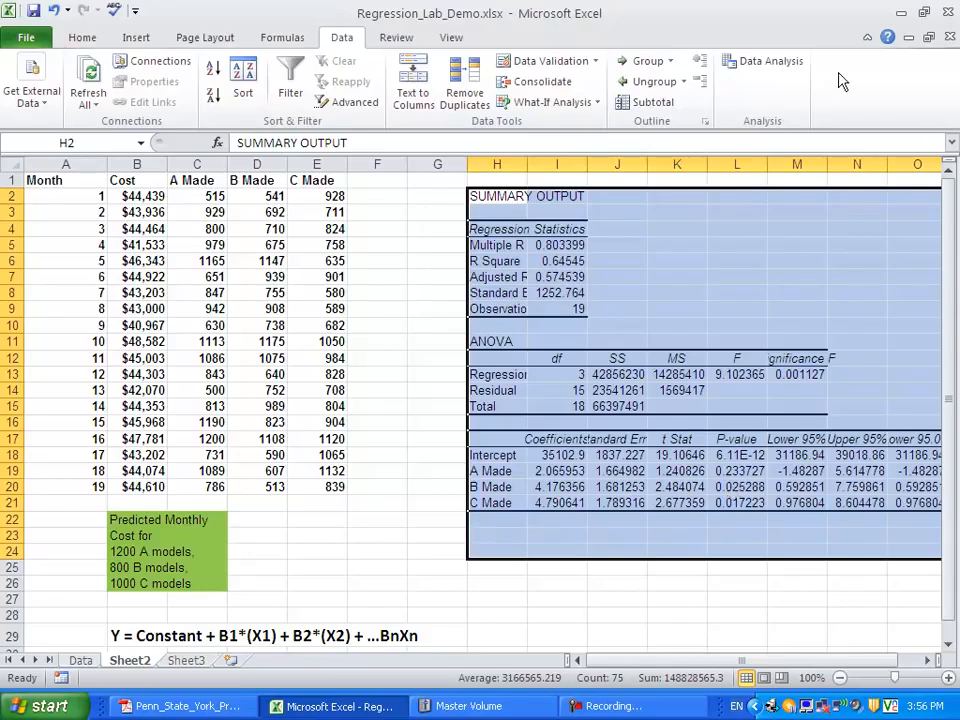
click(799, 64)
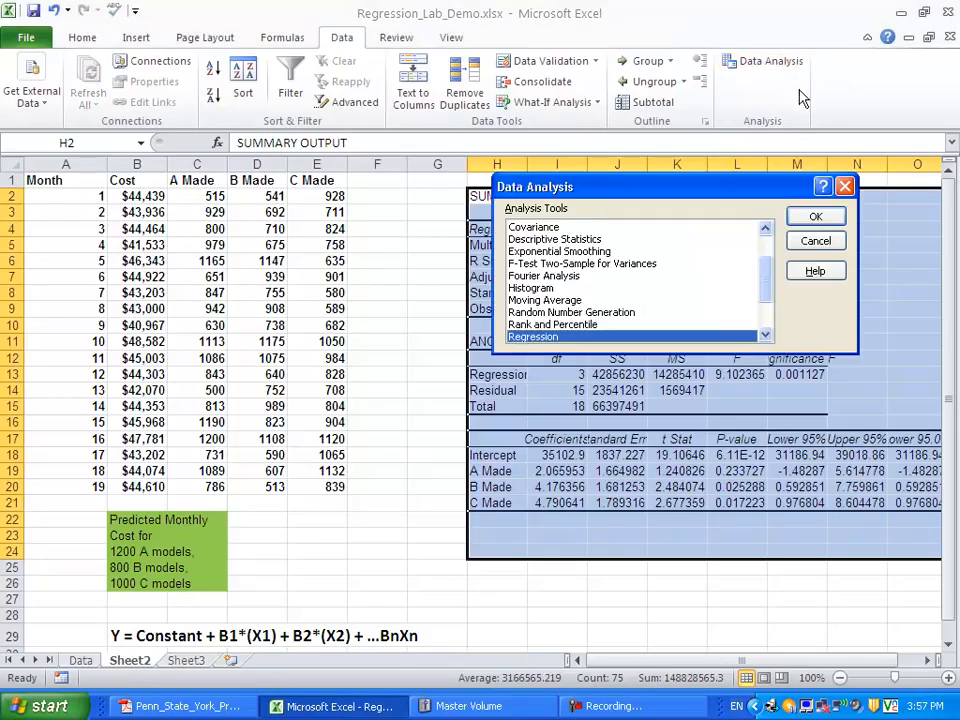
click(815, 216)
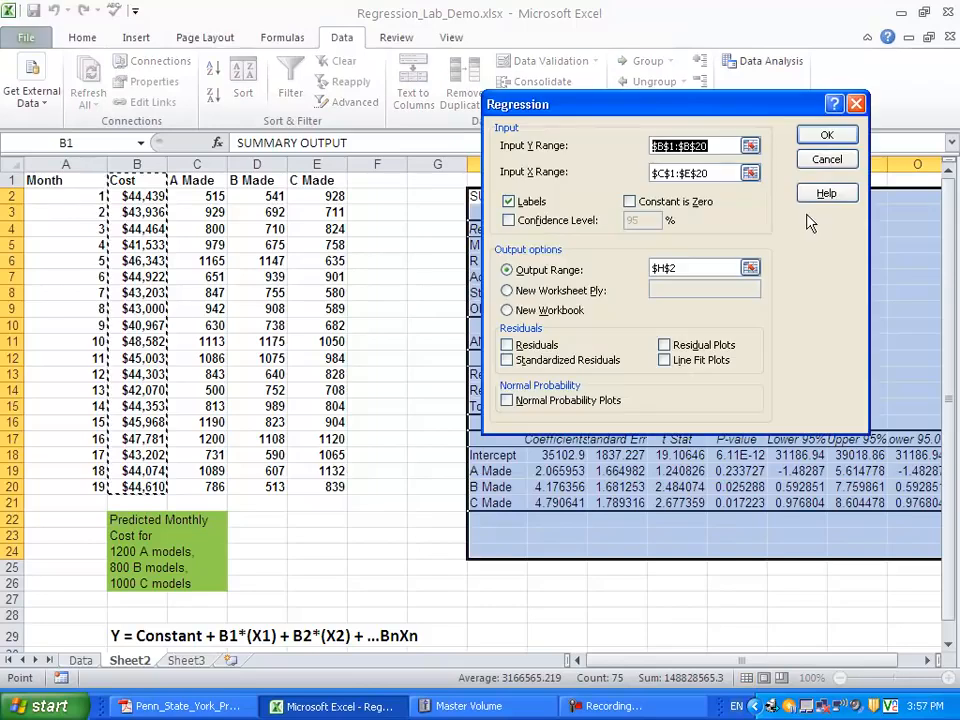
click(749, 172)
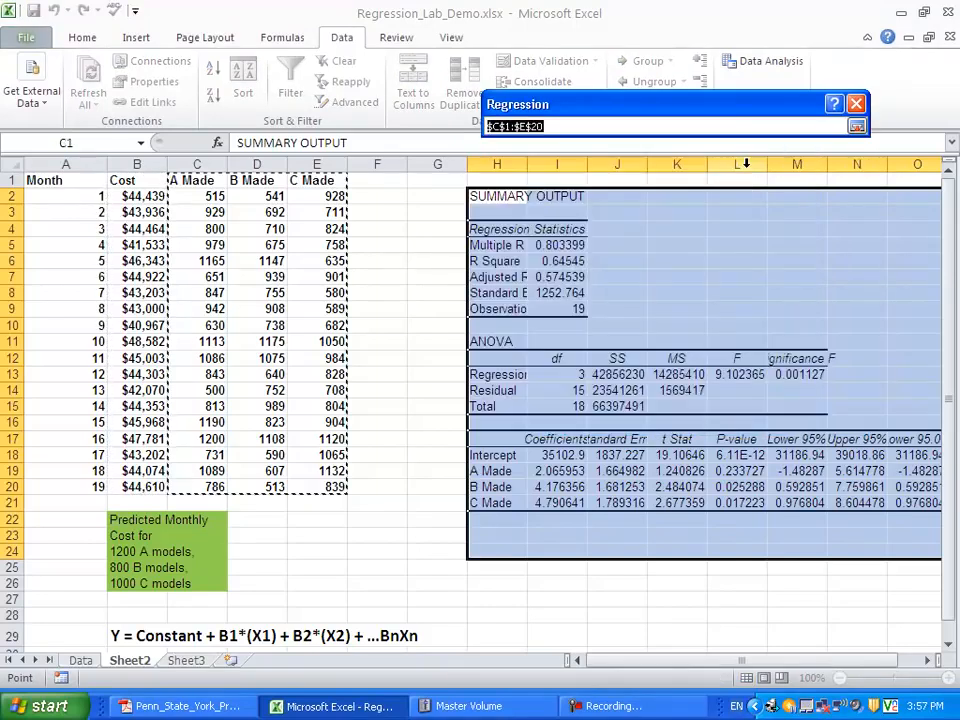
click(268, 180)
drag(270, 180, 321, 485)
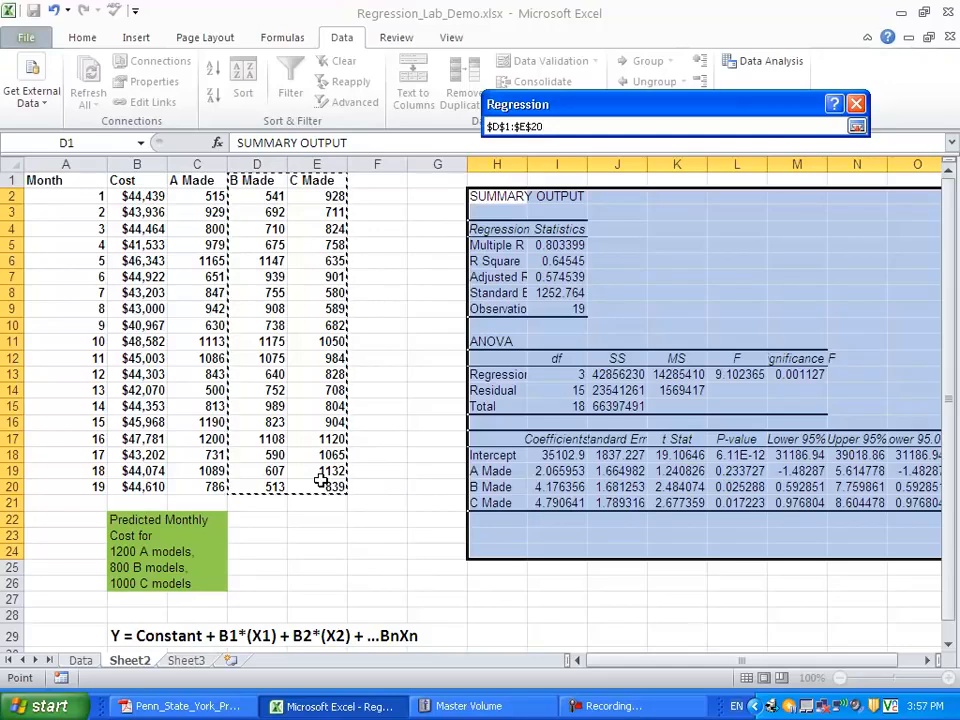
click(856, 127)
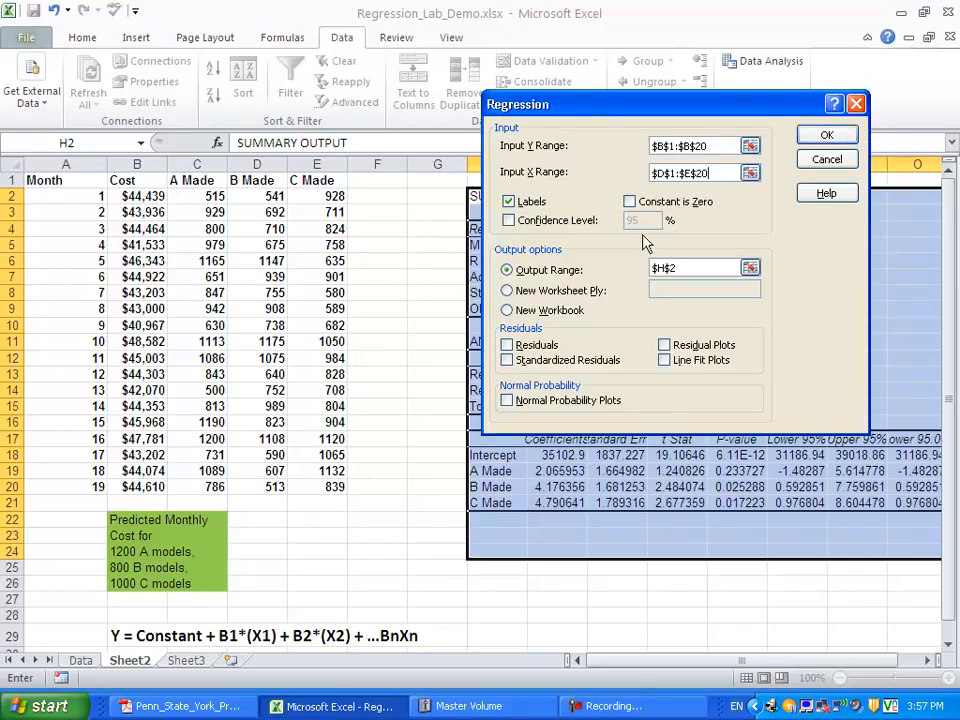
- Send the second regression's output to cell $H$26, below the first summary, and run the analysis
click(749, 268)
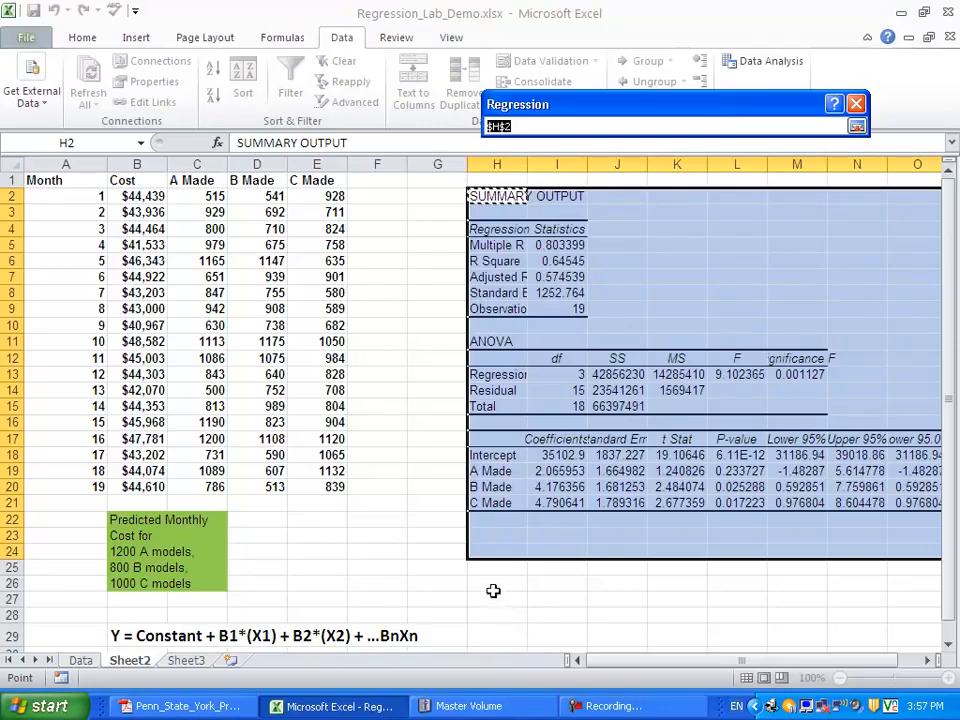
click(494, 585)
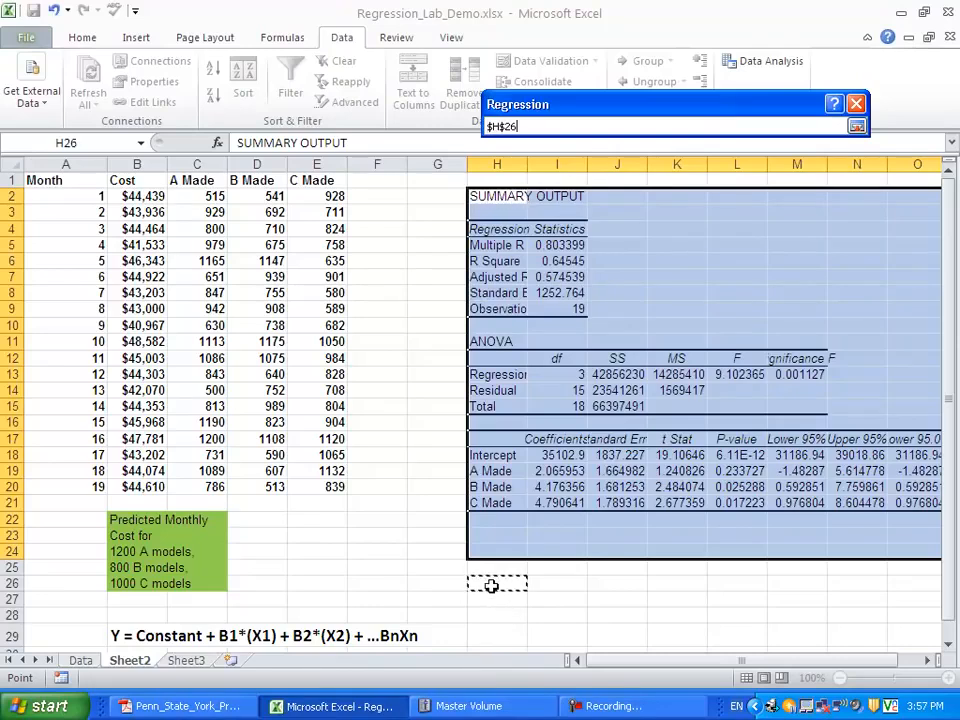
click(857, 126)
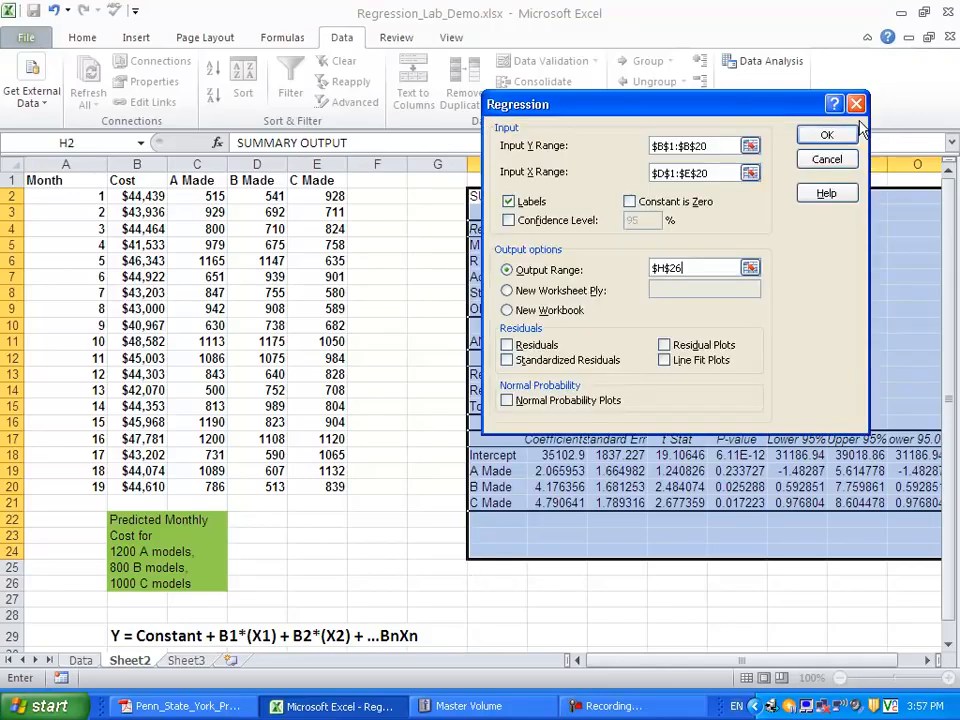
click(827, 135)
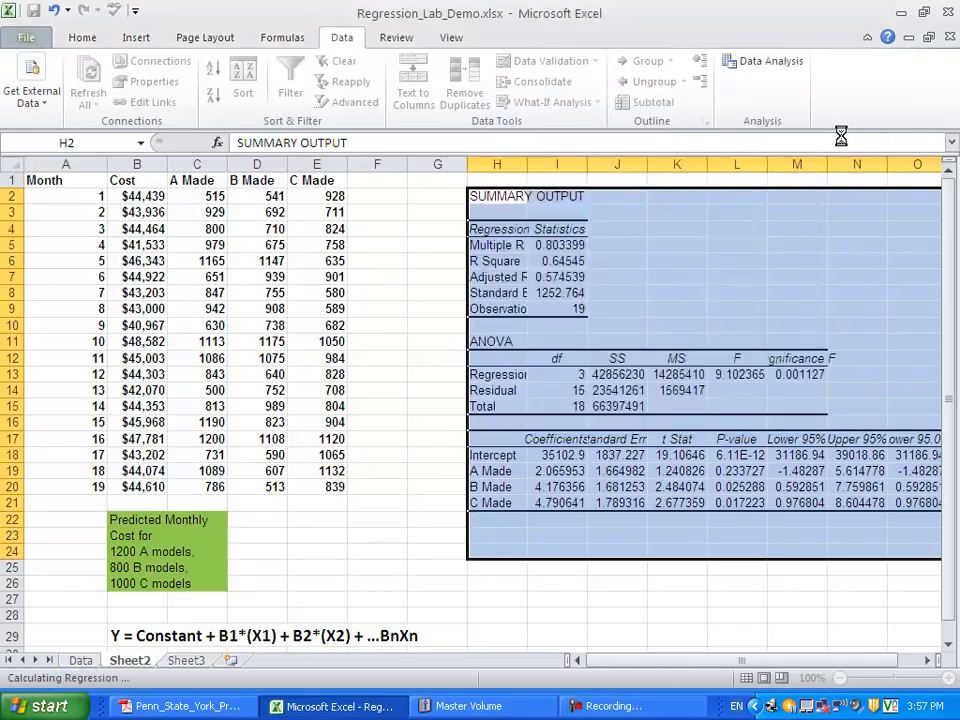
- Start a prediction formula in cell B32 with the second regression's intercept plus 800 times its B Made coefficient: =I42+(800*I43)
drag(952, 240, 955, 407)
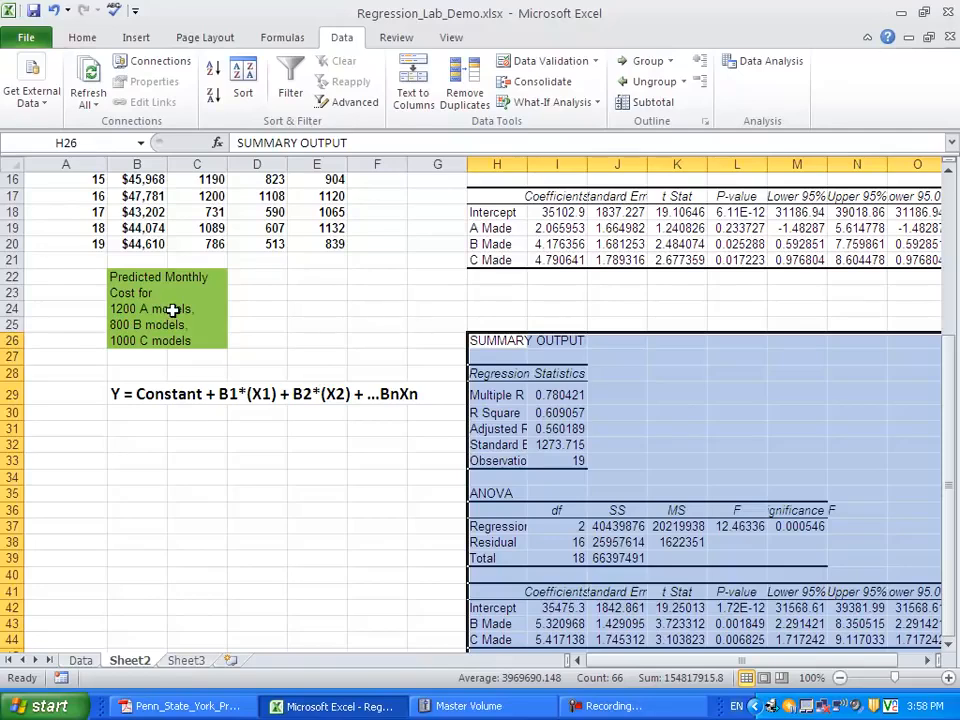
click(143, 448)
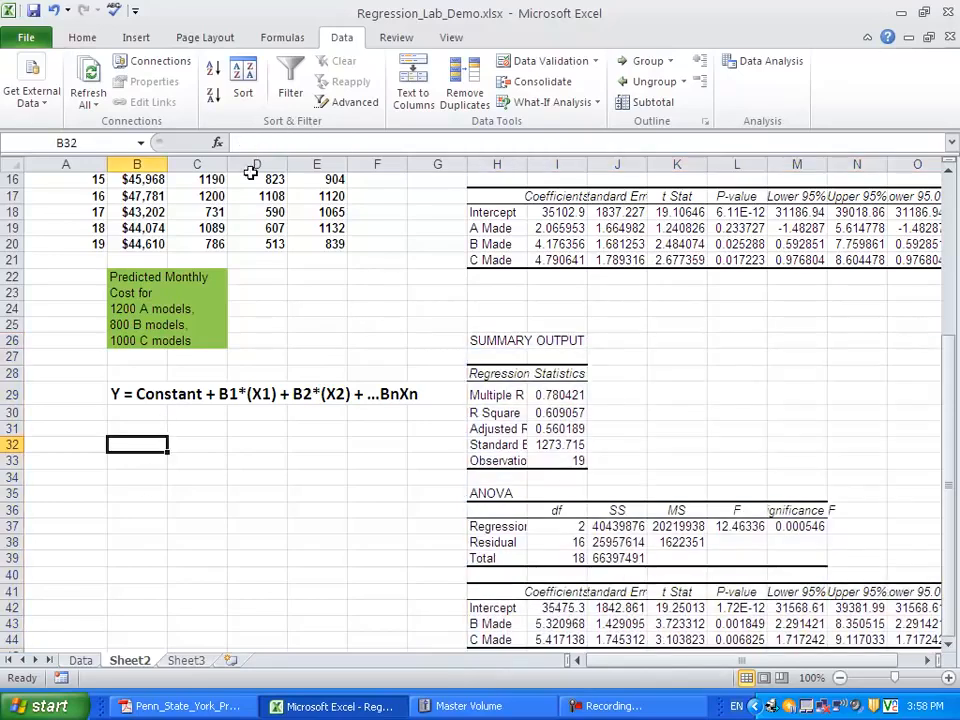
click(260, 143)
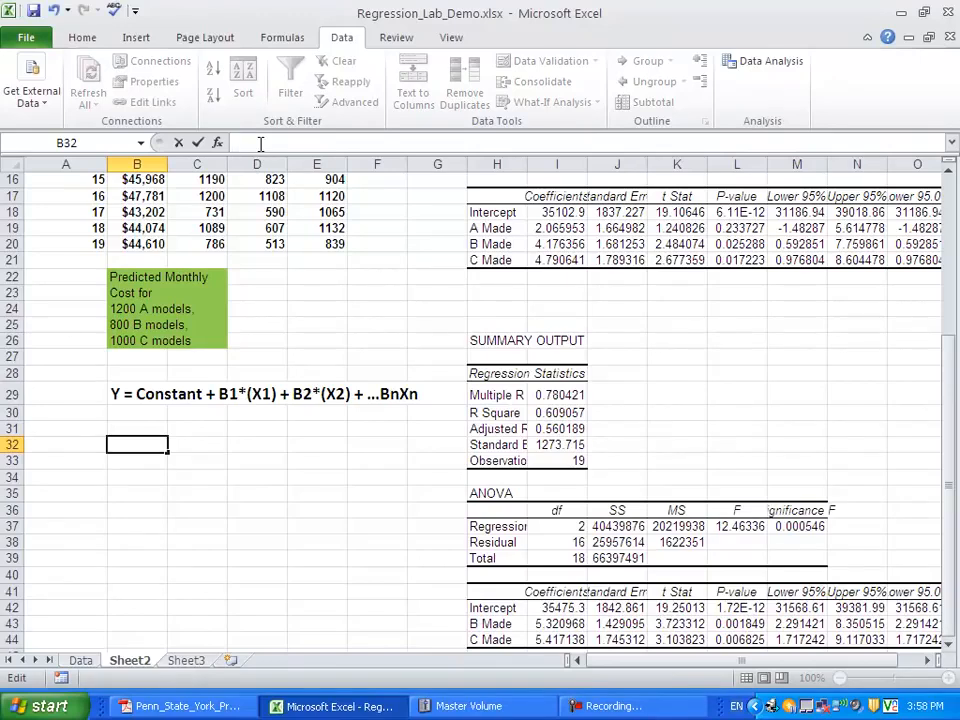
text(=)
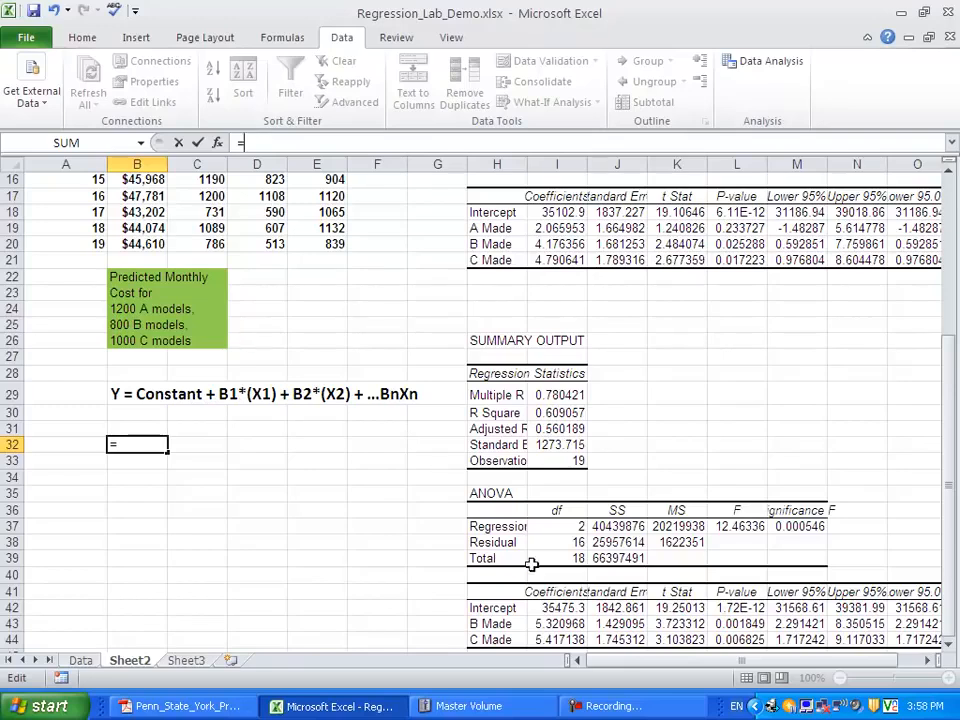
click(553, 607)
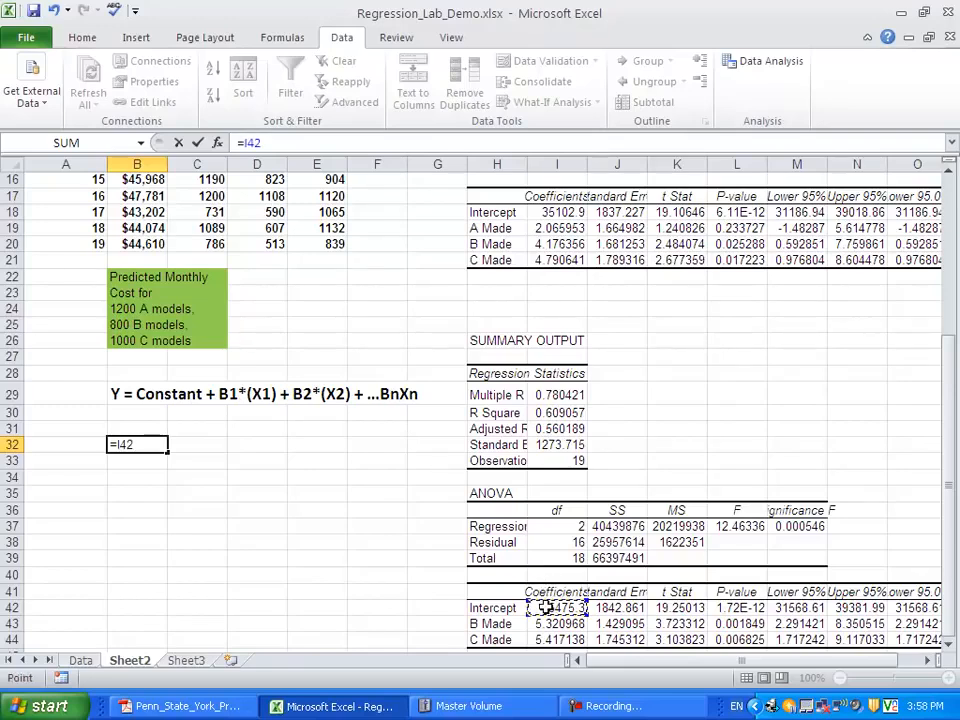
text(+()
text(800)
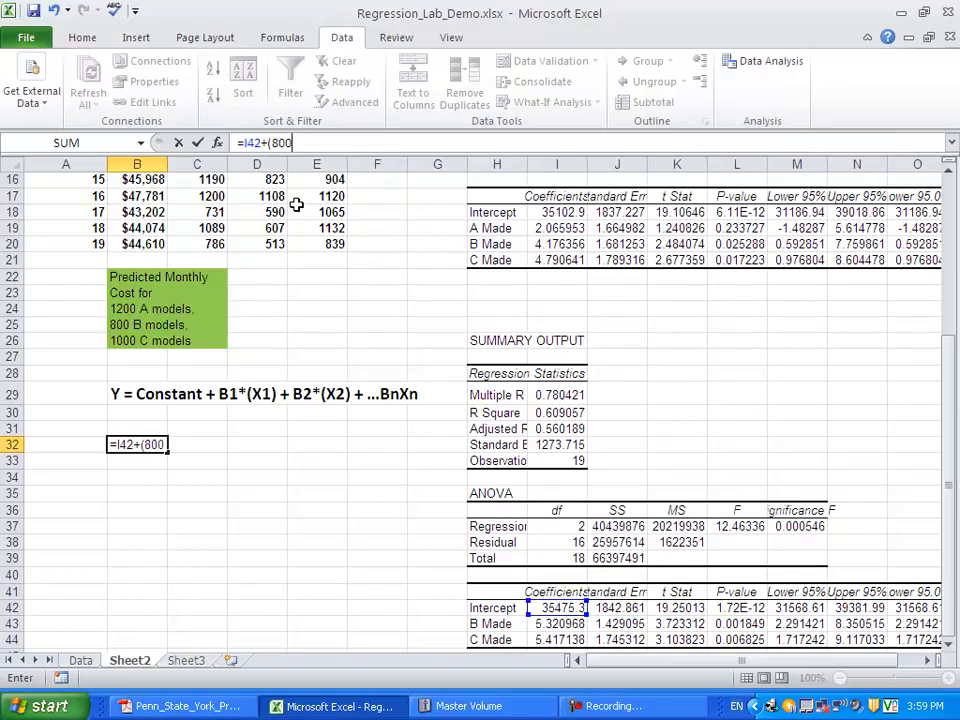
text(*)
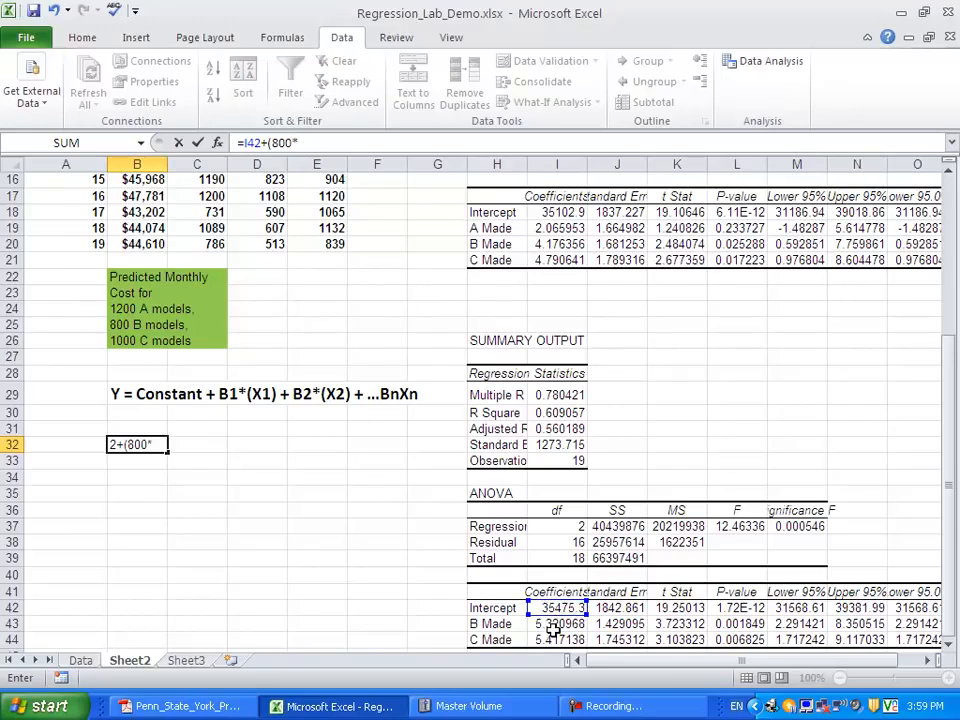
click(554, 624)
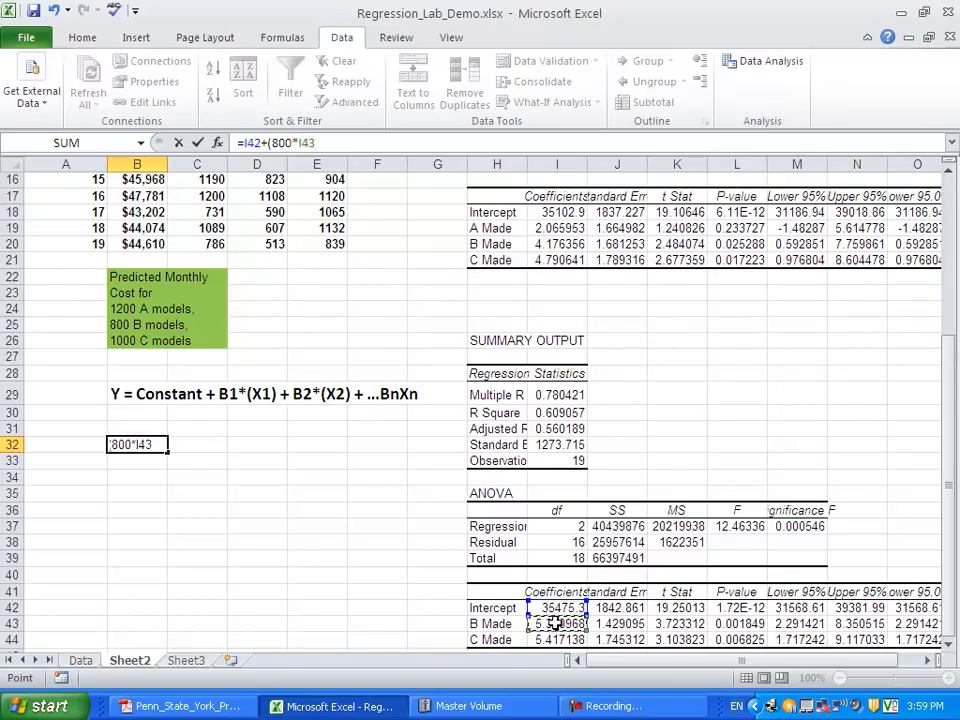
text()+(1000)
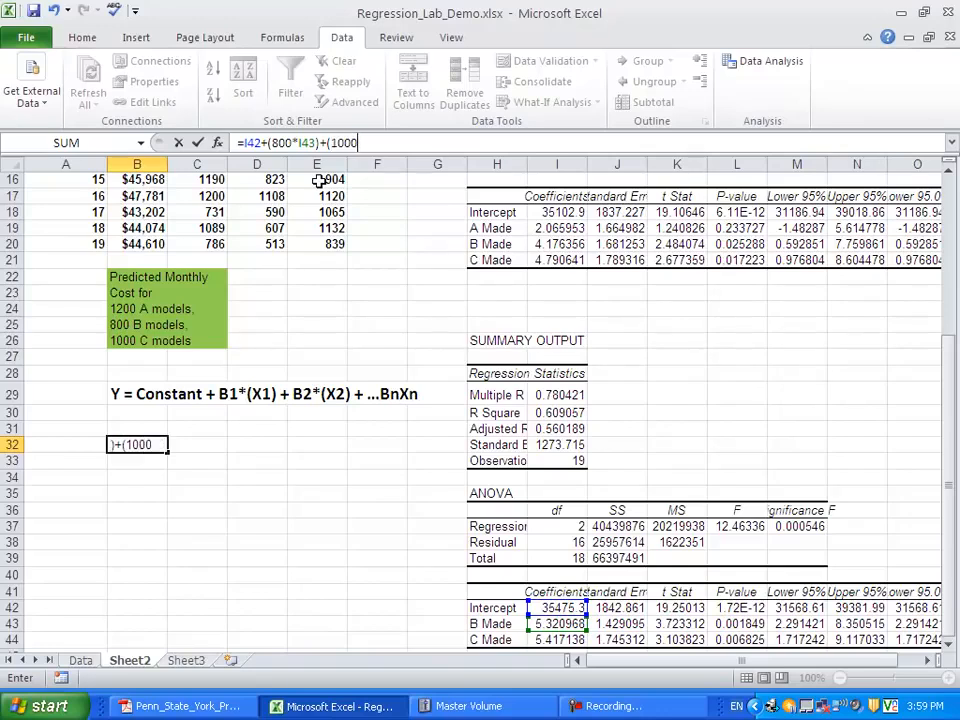
text(*)
- Complete the B32 formula by adding 1000 times the C Made coefficient, +(1000*I44), and enter it
click(561, 639)
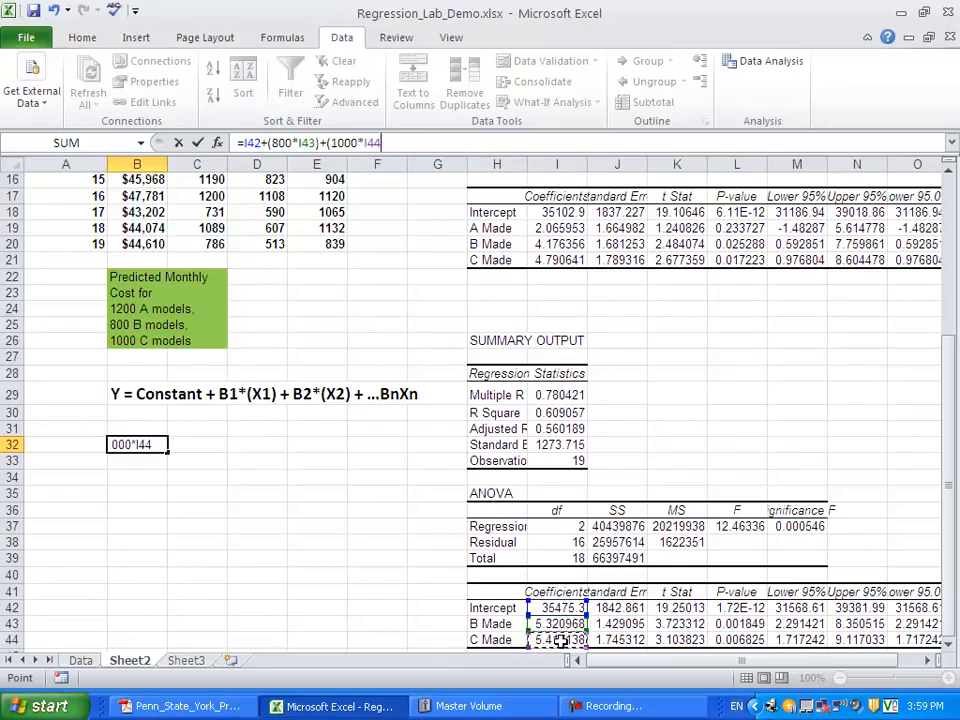
text())
key(Return)
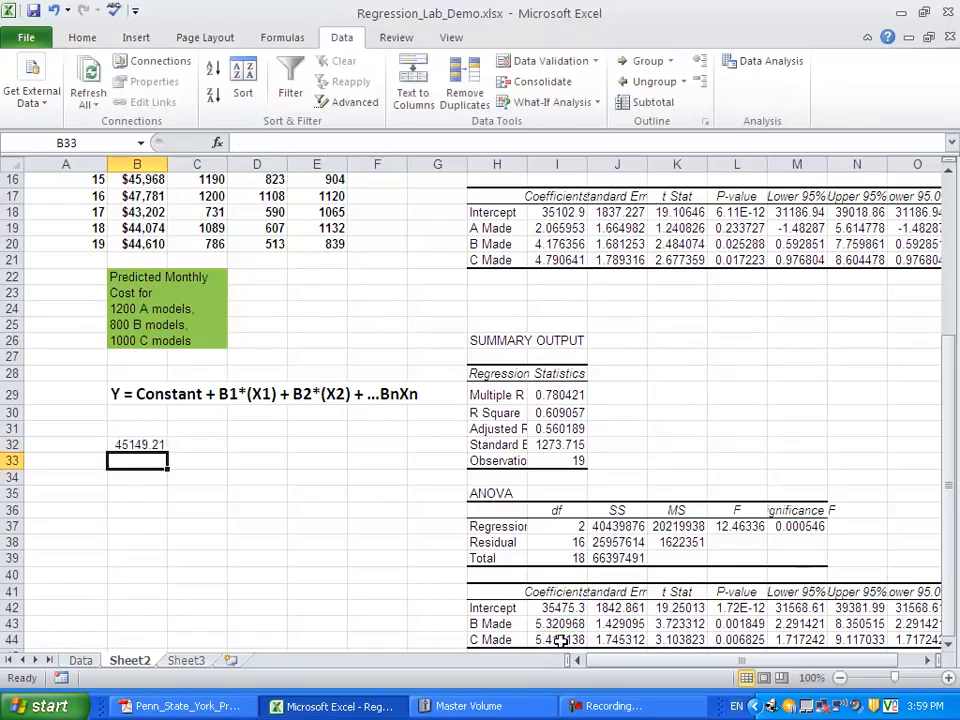